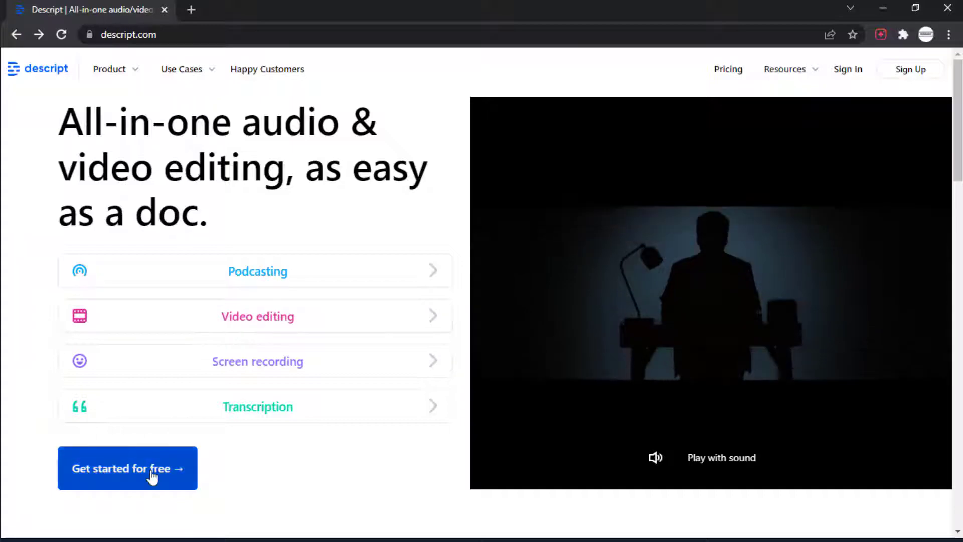
Sign up for a free Descript account with Google and run the downloaded Windows installer
left_click(148, 479)
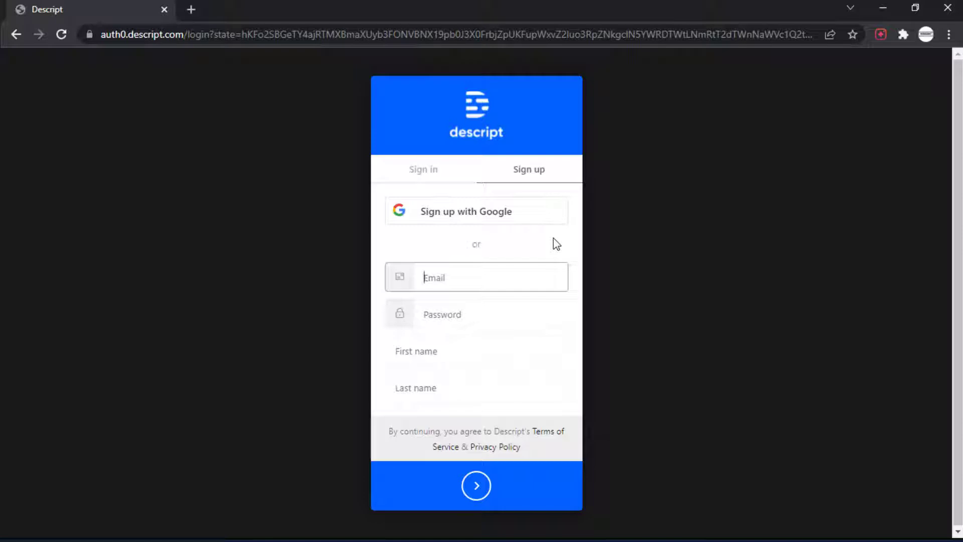
left_click(453, 215)
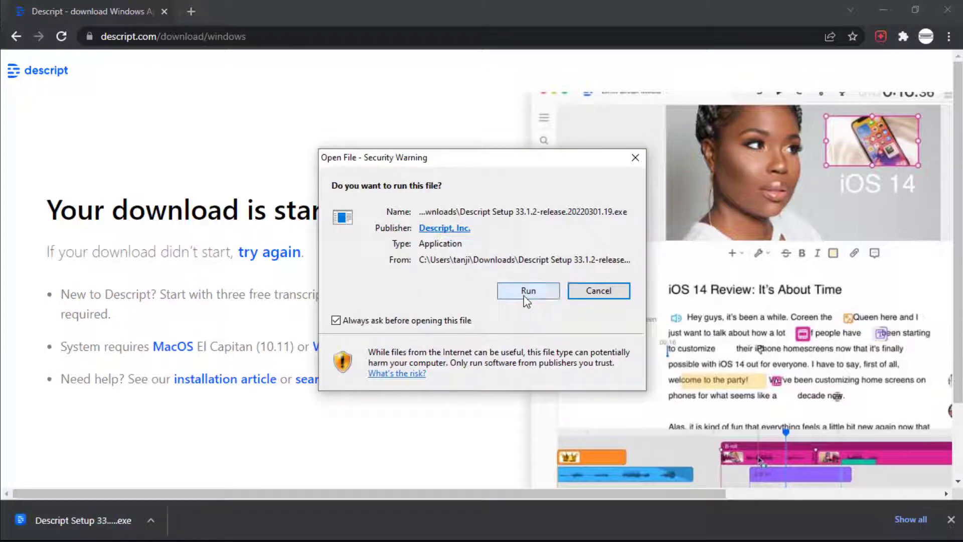
left_click(523, 296)
left_click(883, 9)
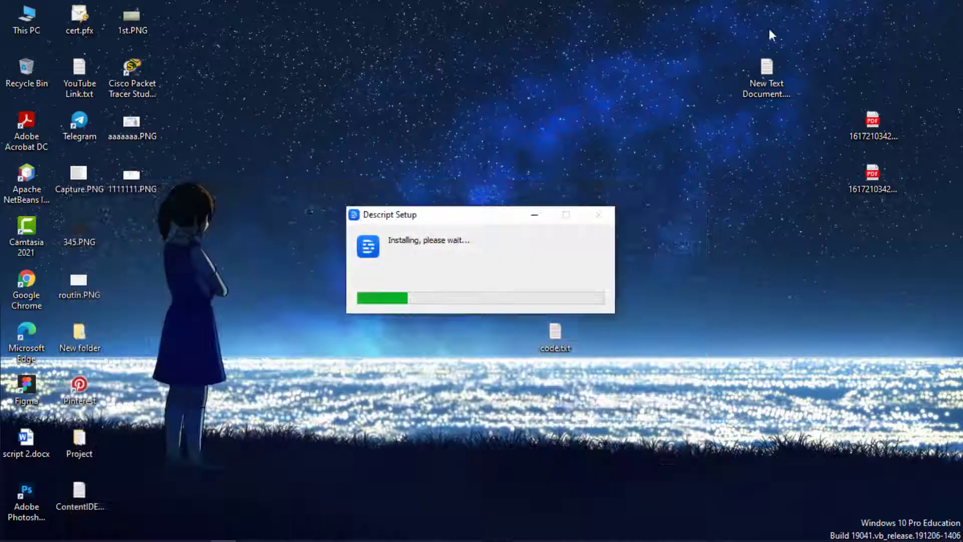
Refresh the desktop and move the loose text and PDF files over to its right edge
right_click(499, 91)
left_click(529, 129)
left_click_drag(555, 334, 919, 279)
left_click_drag(769, 71, 895, 35)
left_click_drag(874, 124, 923, 128)
left_click_drag(881, 185, 930, 195)
left_click_drag(874, 25, 925, 26)
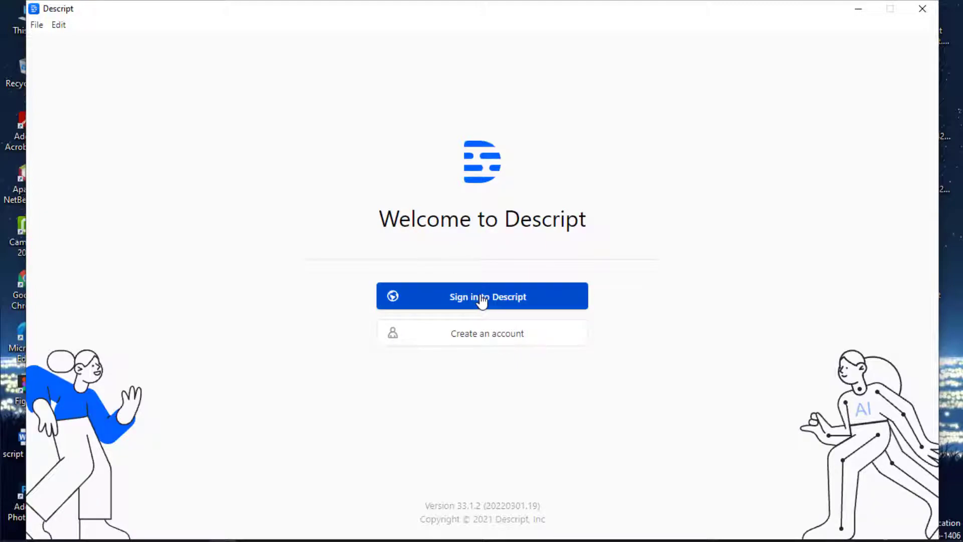
Sign in to Descript with the Google account in the browser and allow the site to open the desktop app
left_click(479, 299)
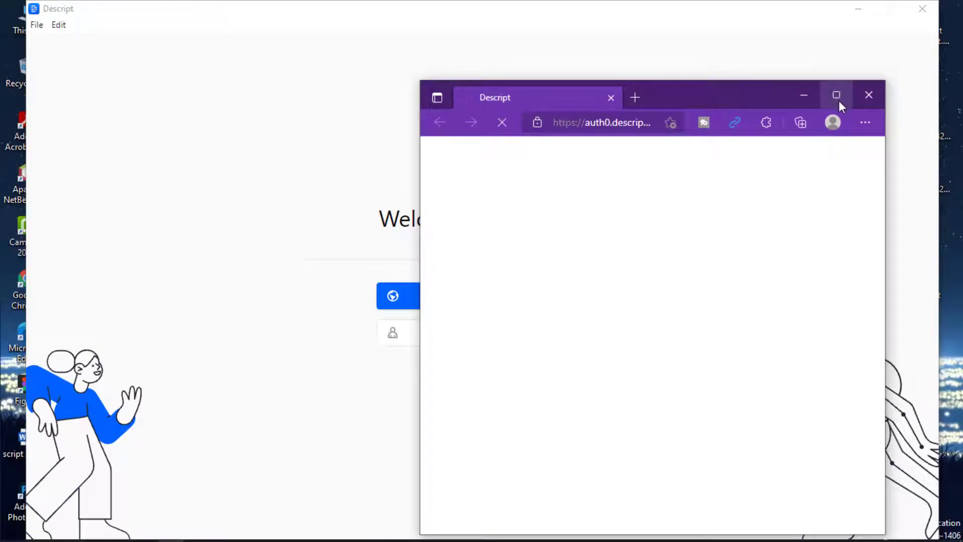
left_click(838, 100)
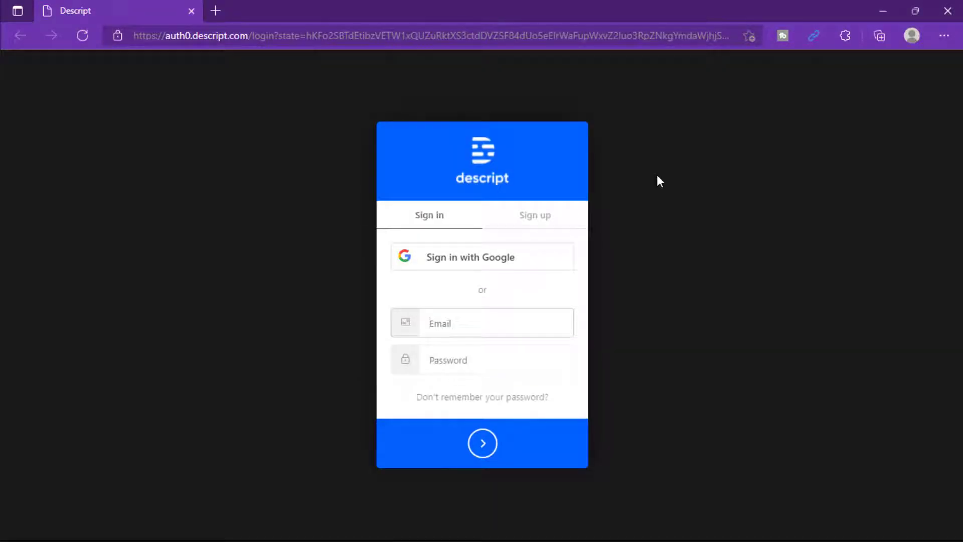
left_click(477, 266)
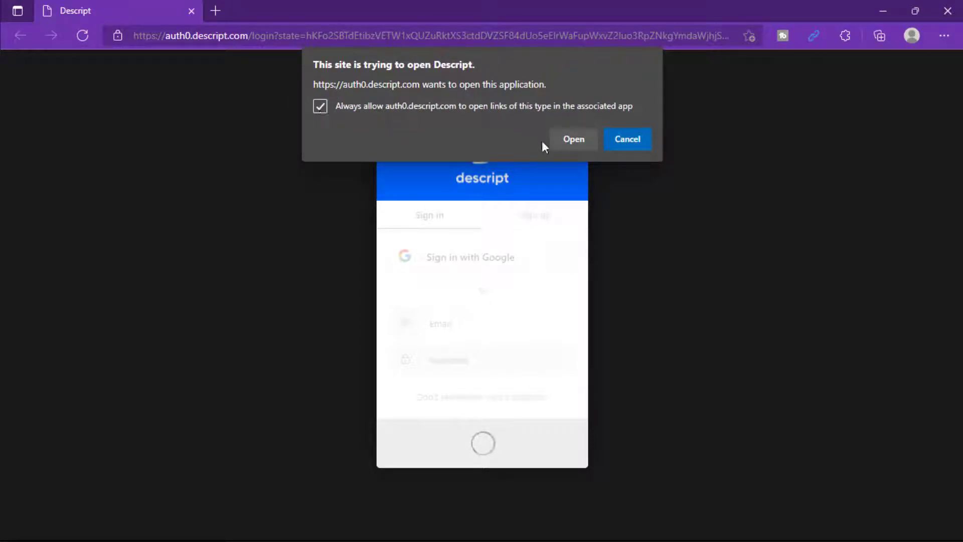
left_click(565, 140)
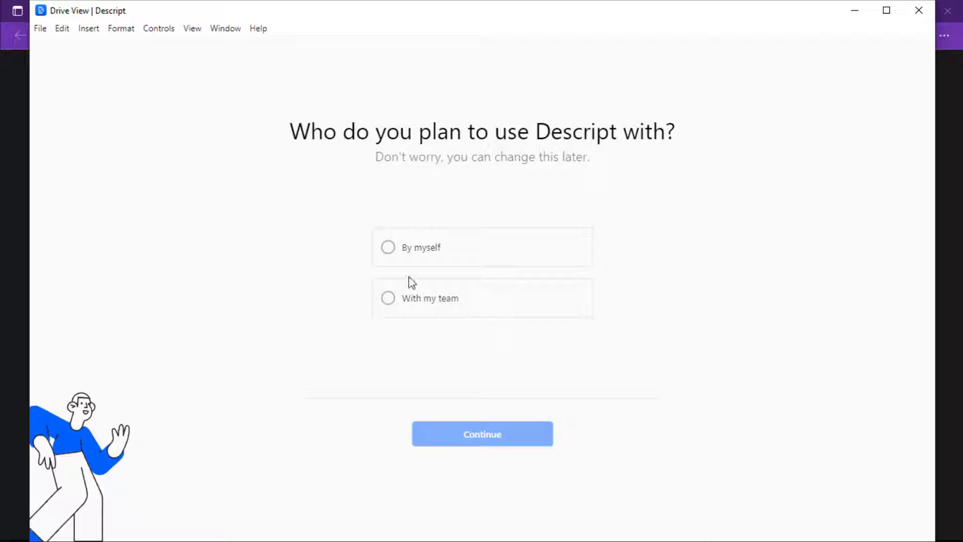
Complete the onboarding with By myself and Transcription, and disable launching the screen recorder at login
left_click(391, 248)
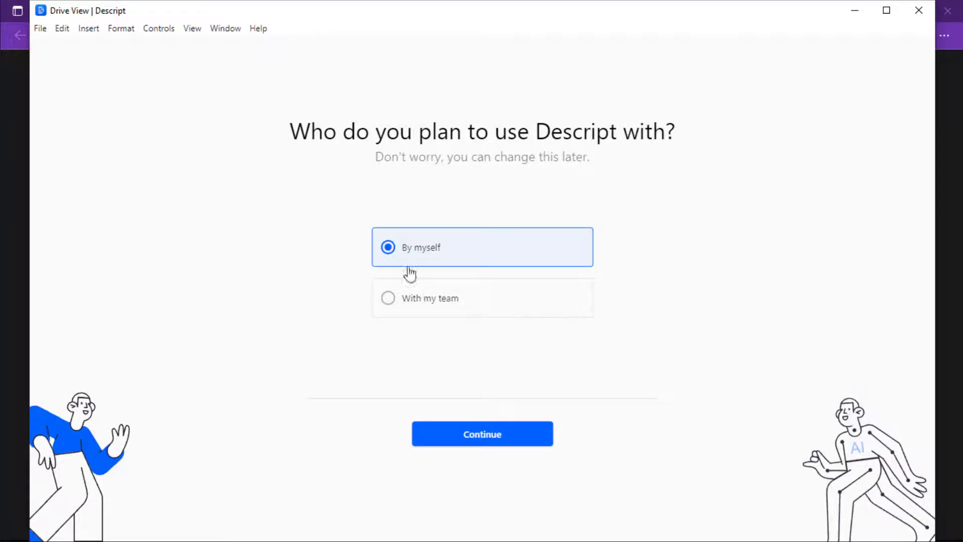
left_click(481, 434)
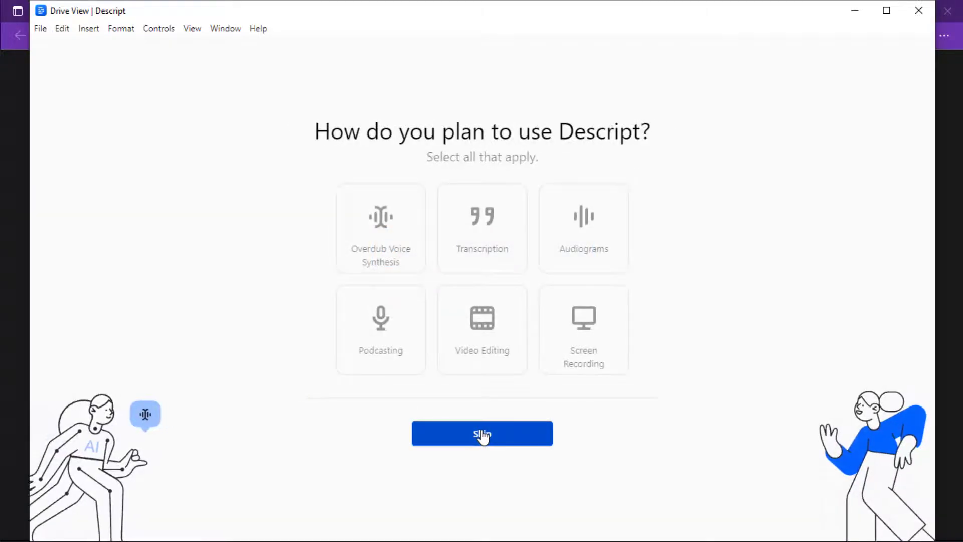
left_click(496, 244)
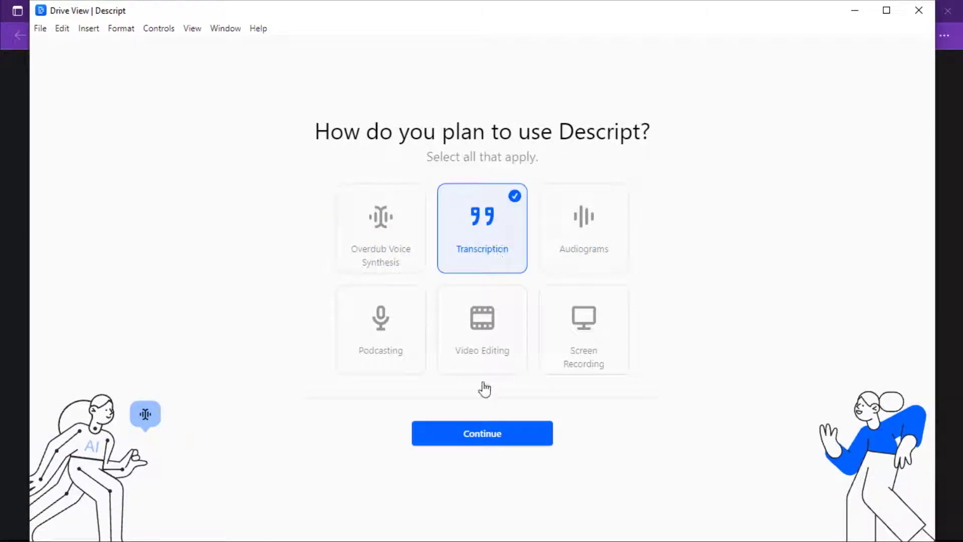
left_click(482, 438)
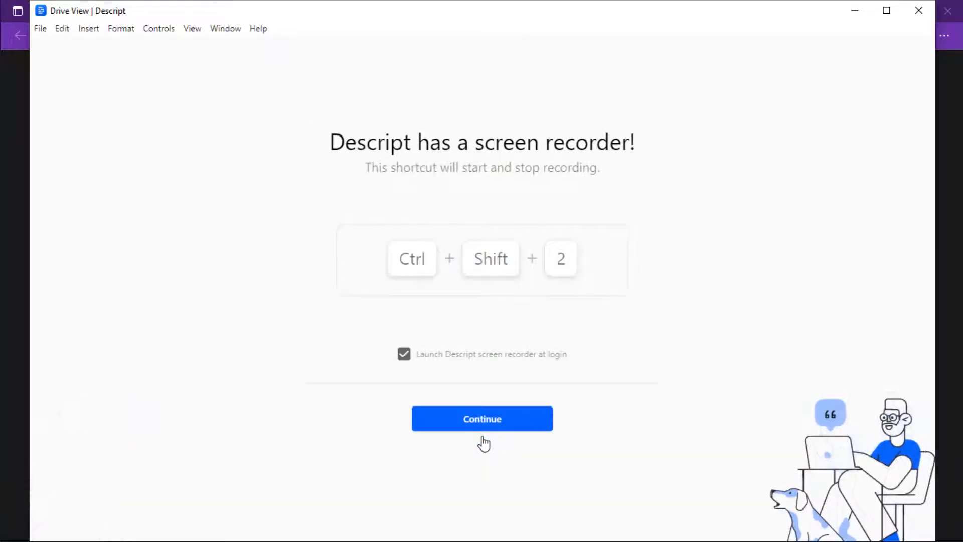
left_click(403, 355)
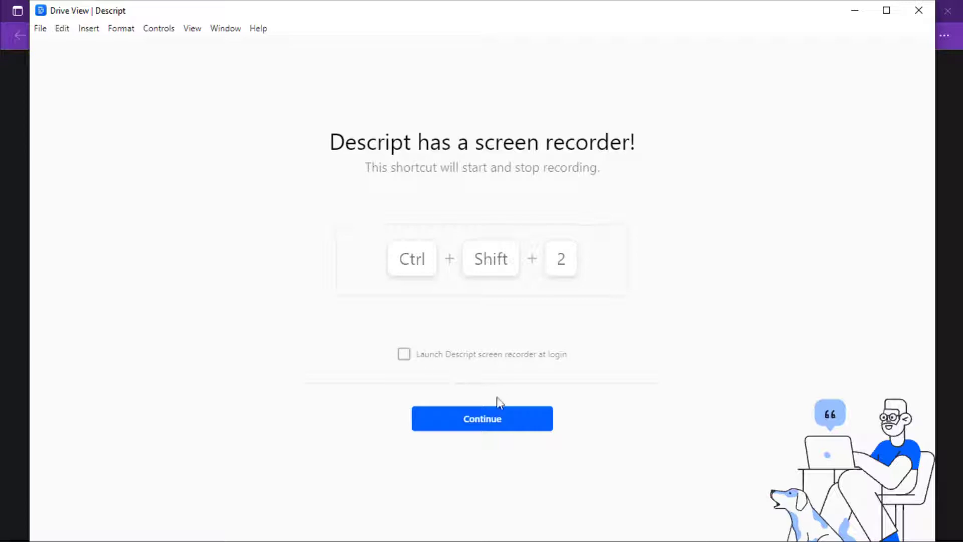
left_click(516, 422)
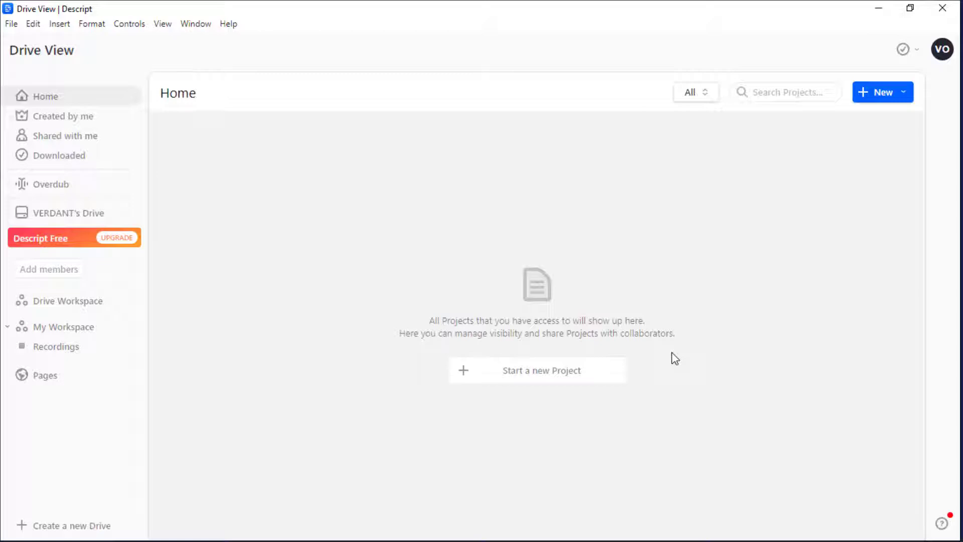
Create a new project named "video subtittle" in My Workspace
left_click(579, 379)
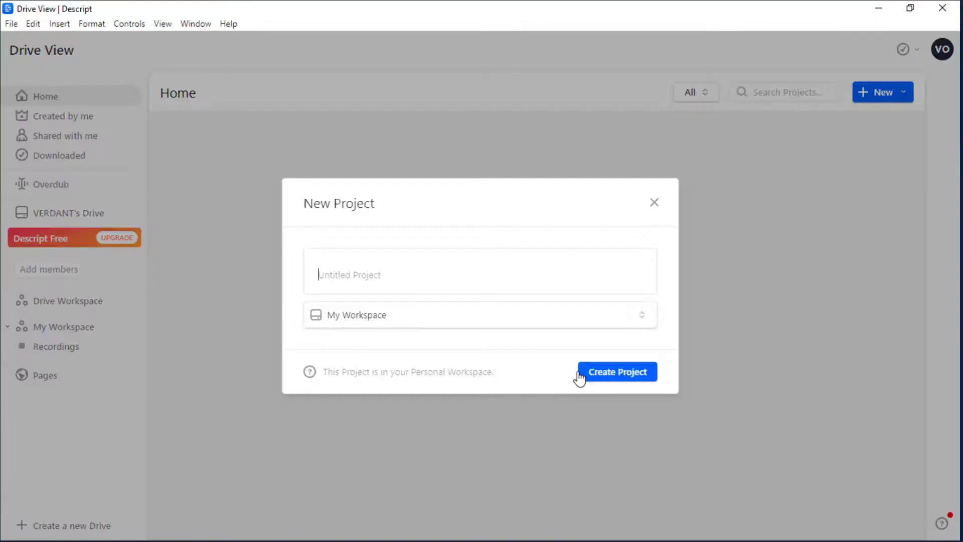
type("video subtittle")
left_click(606, 372)
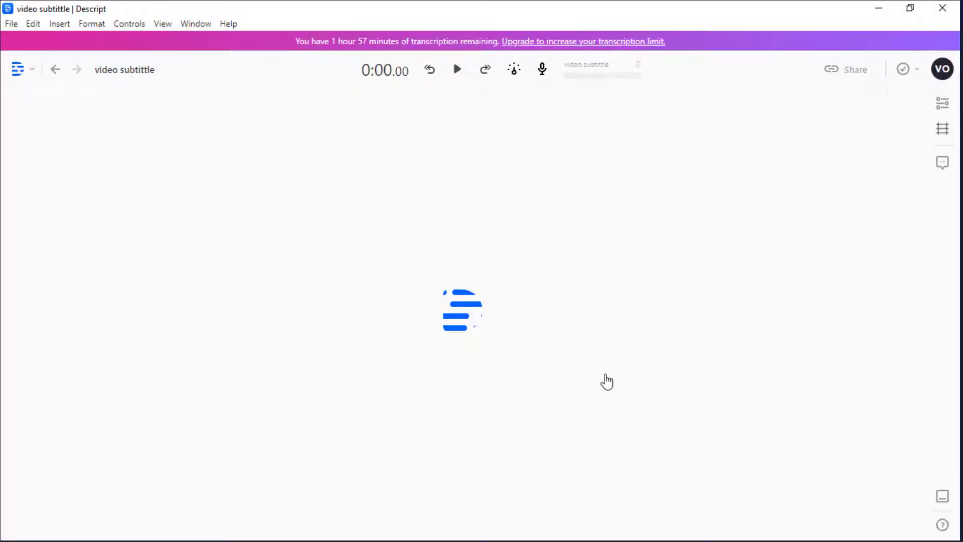
Import video.mp4 from the desktop into the project for transcription, leaving the speaker name blank
double_click(754, 8)
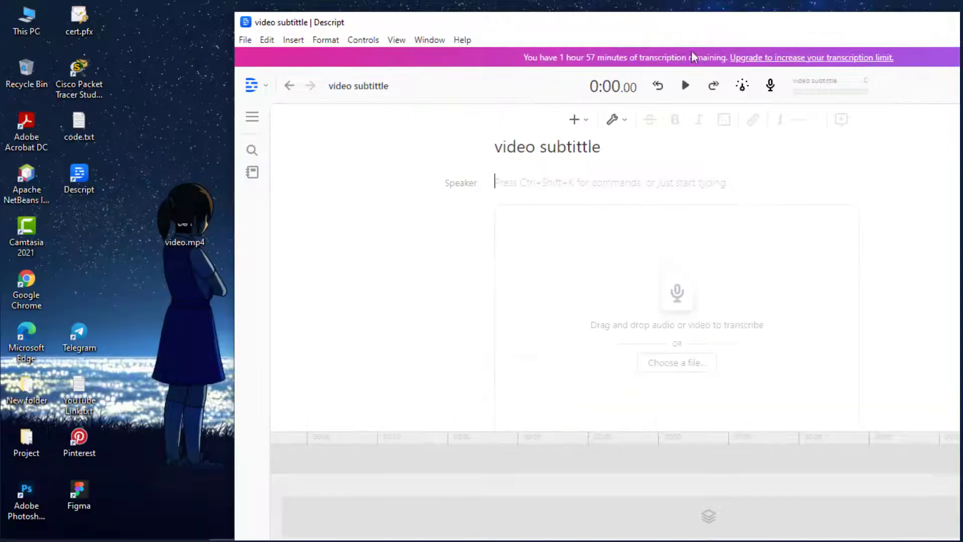
left_click_drag(184, 226, 685, 301)
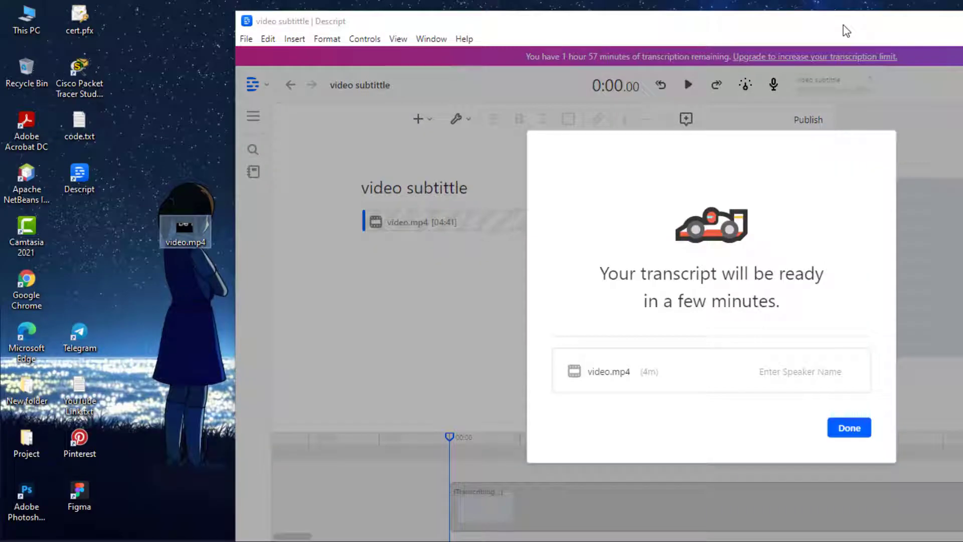
left_click_drag(846, 31, 829, 0)
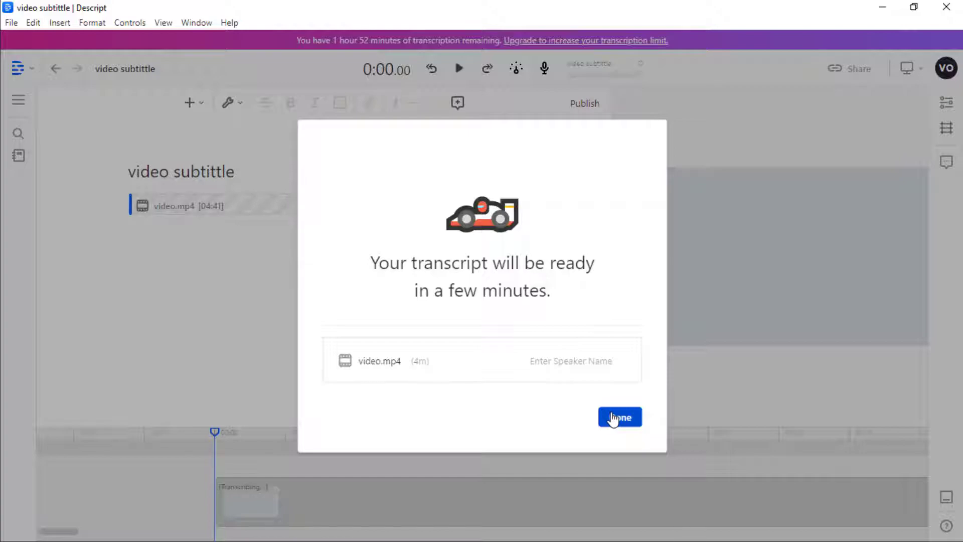
left_click(619, 417)
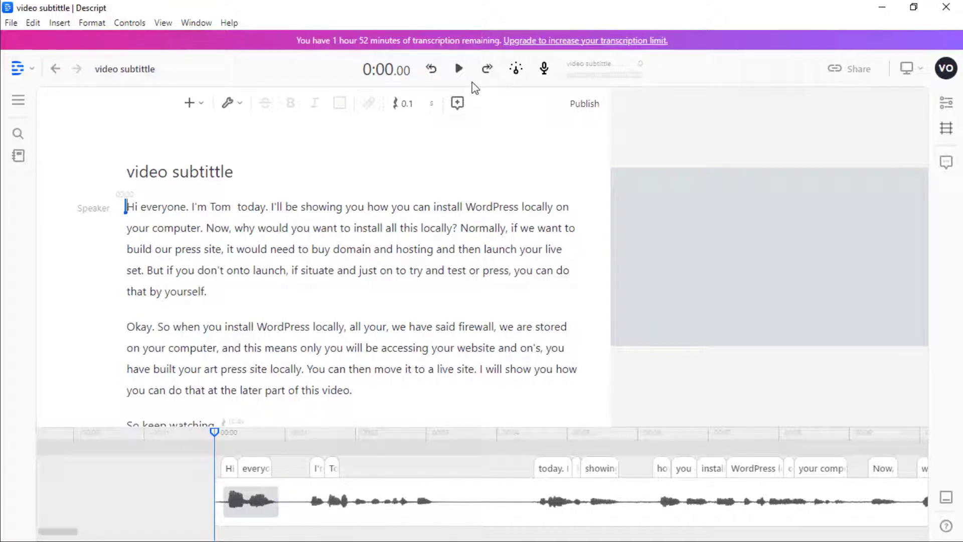
Play the video's opening against the transcript and correct the speaker's misheard name in the first line
left_click(458, 75)
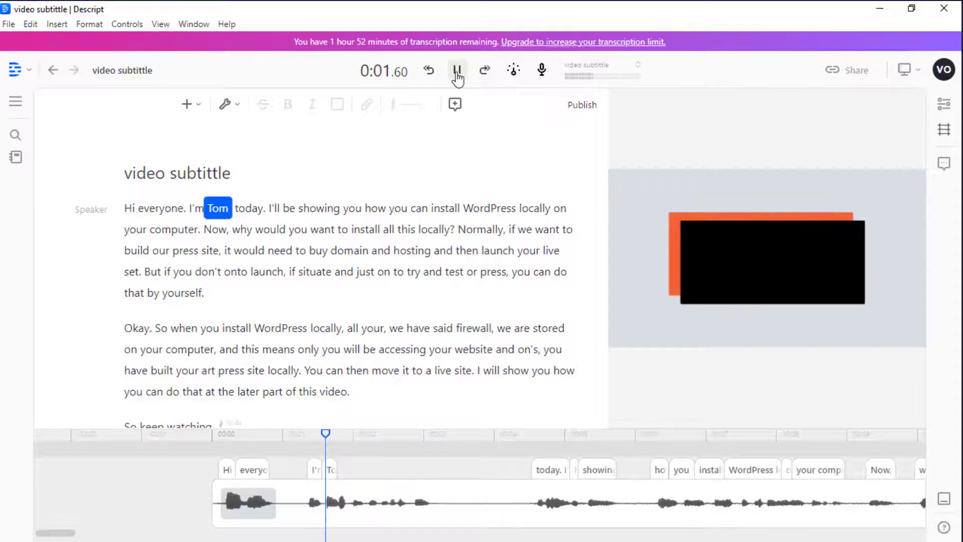
left_click(457, 73)
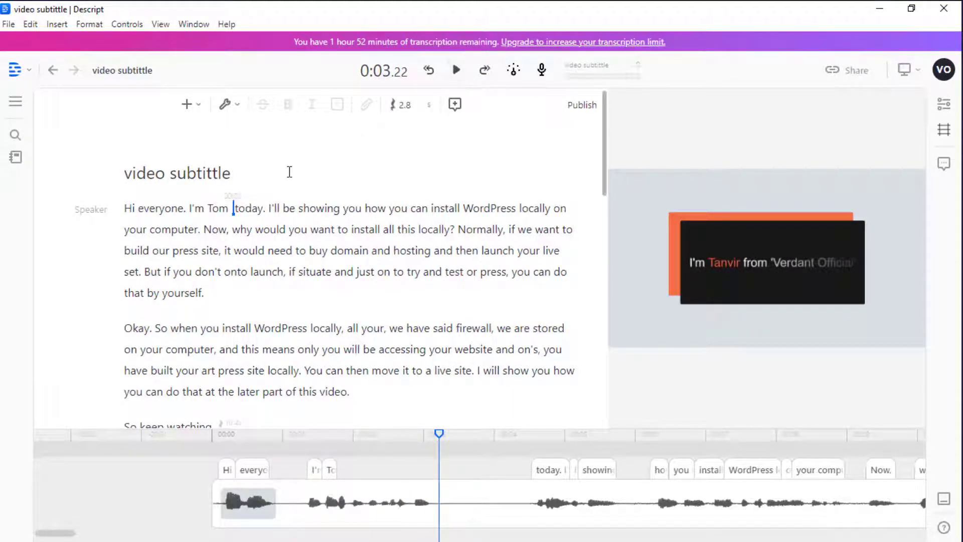
double_click(210, 207)
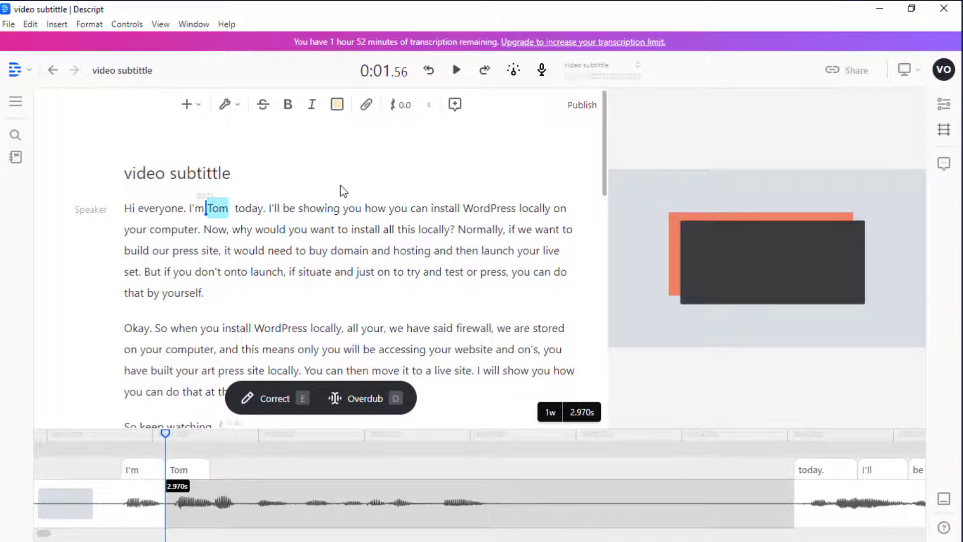
key("e")
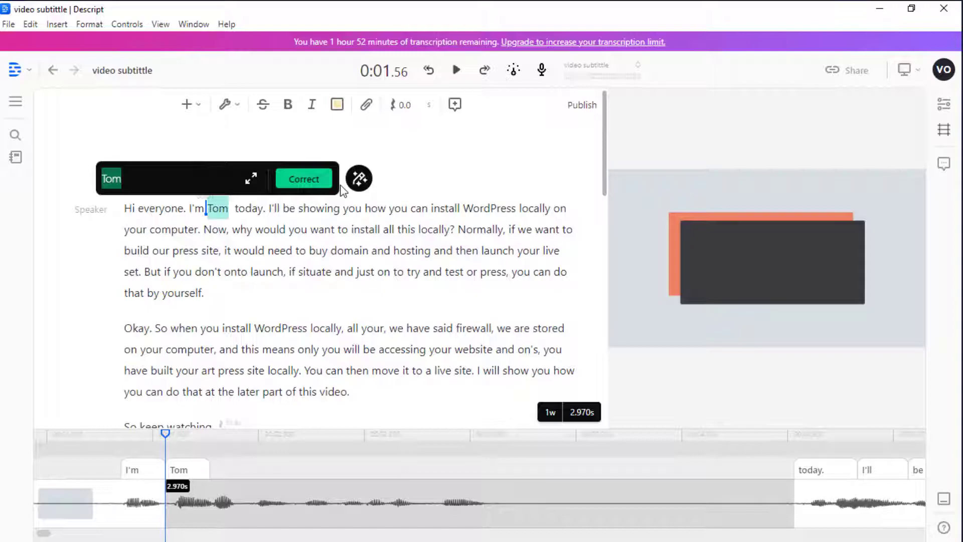
type("t")
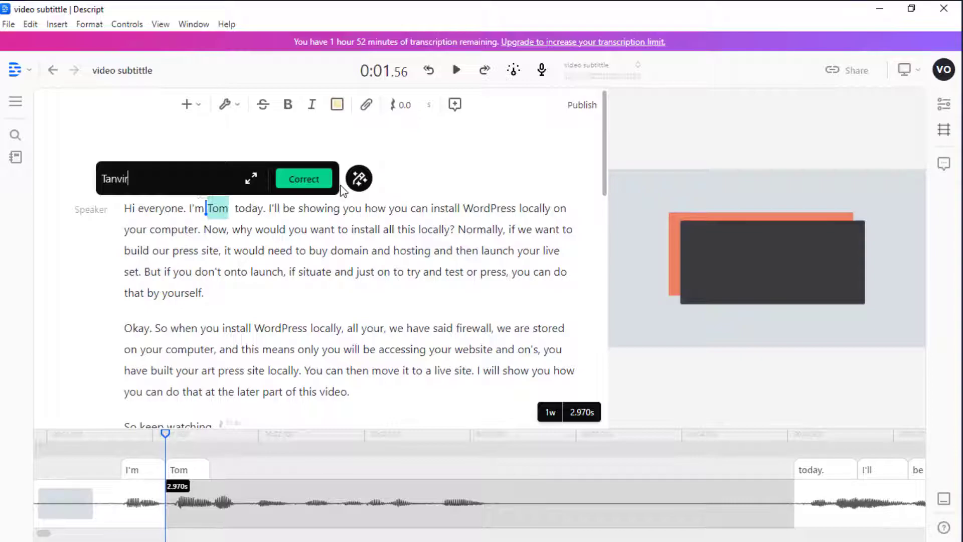
key("Return")
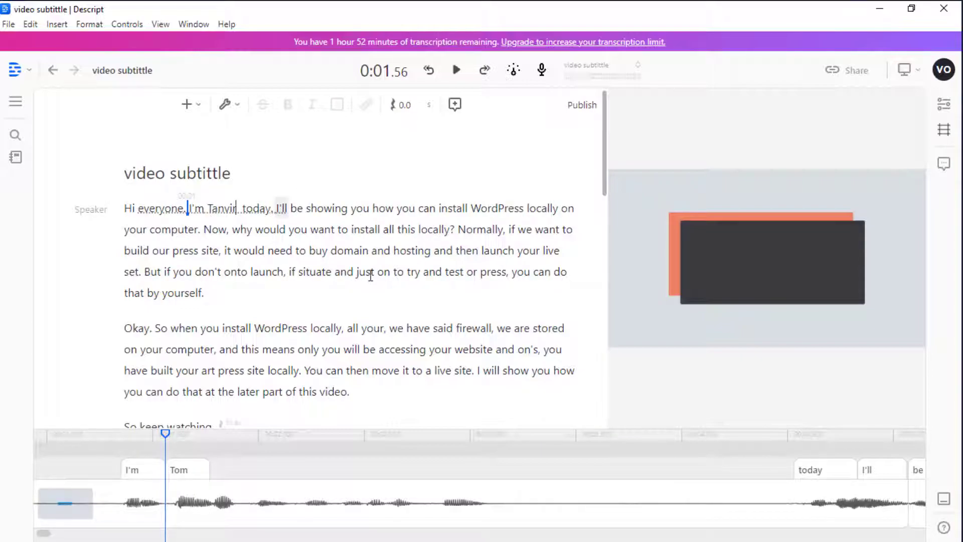
left_click(456, 73)
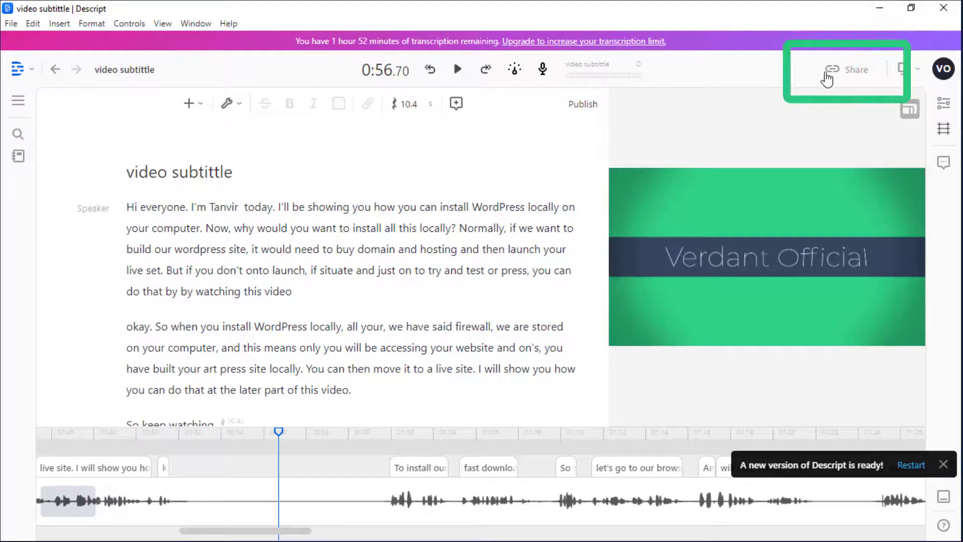
Export the subtitles in SubRip (.srt) format to the Desktop as "video subtittle.srt"
left_click(836, 72)
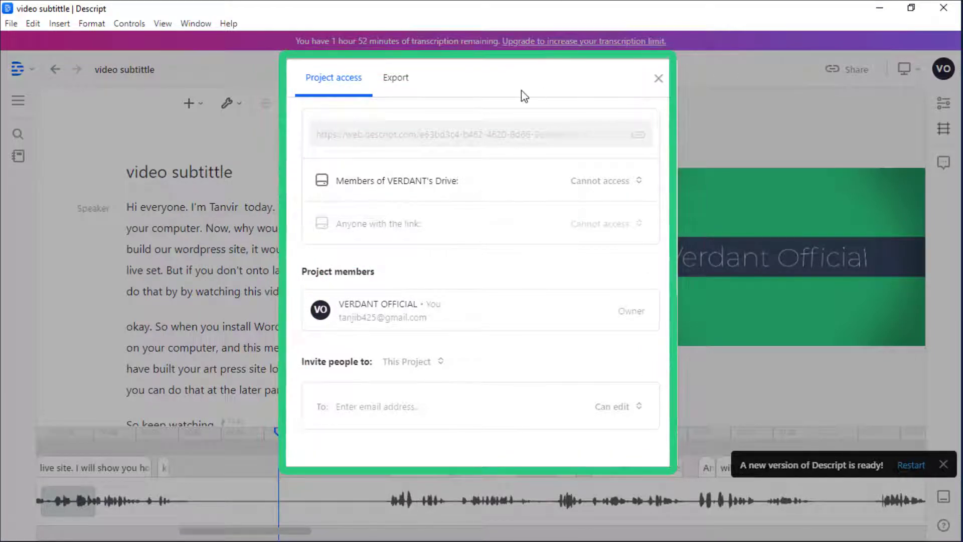
left_click(395, 83)
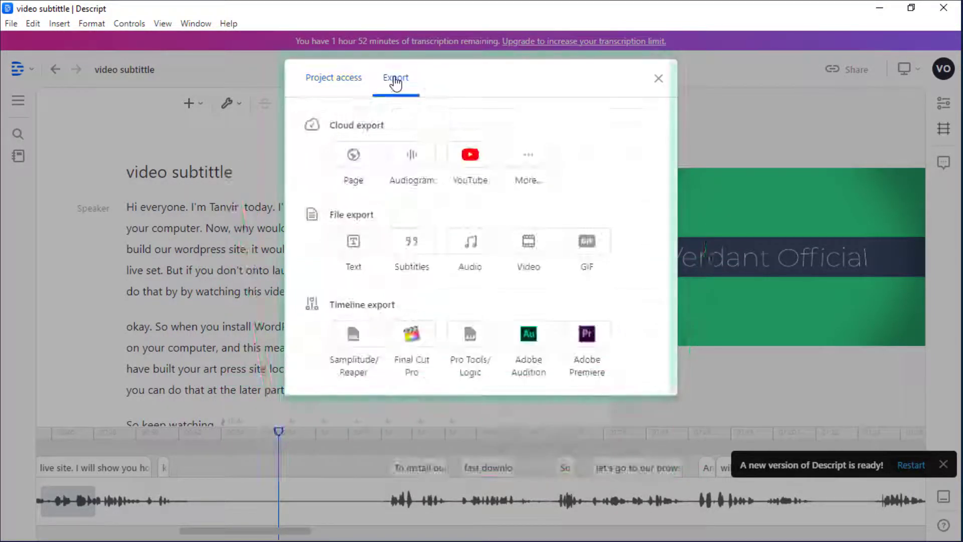
left_click(418, 249)
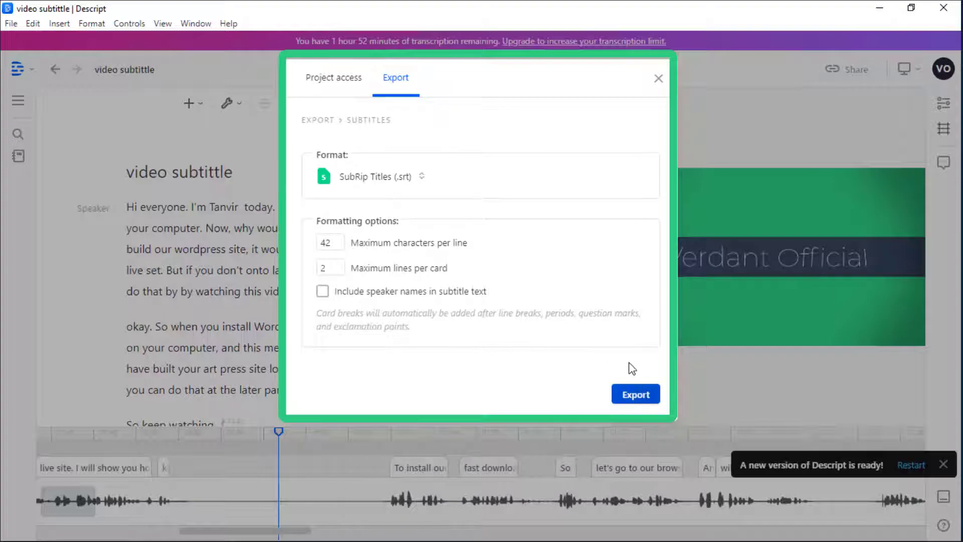
left_click(636, 393)
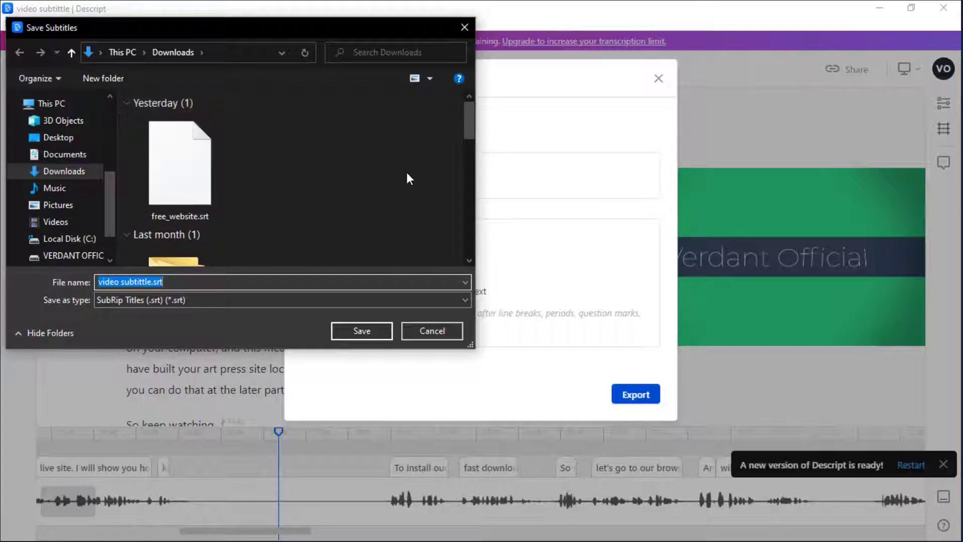
left_click(56, 143)
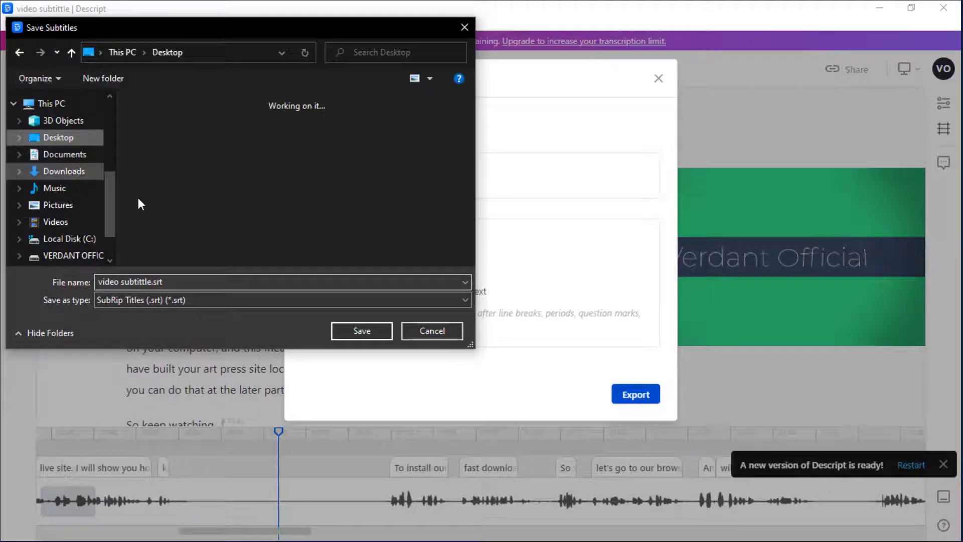
left_click(356, 330)
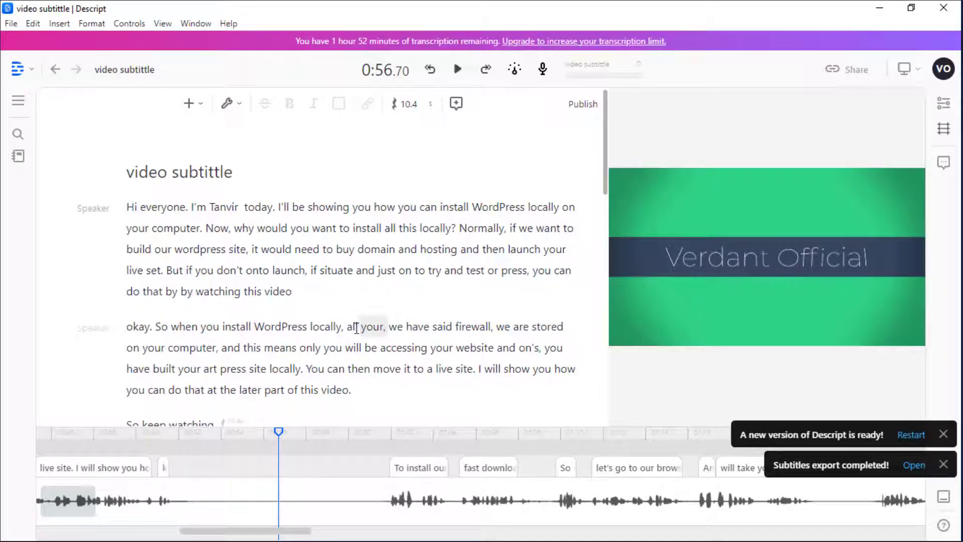
Show the desktop and refresh it to check for the exported subtitle file
left_click(888, 11)
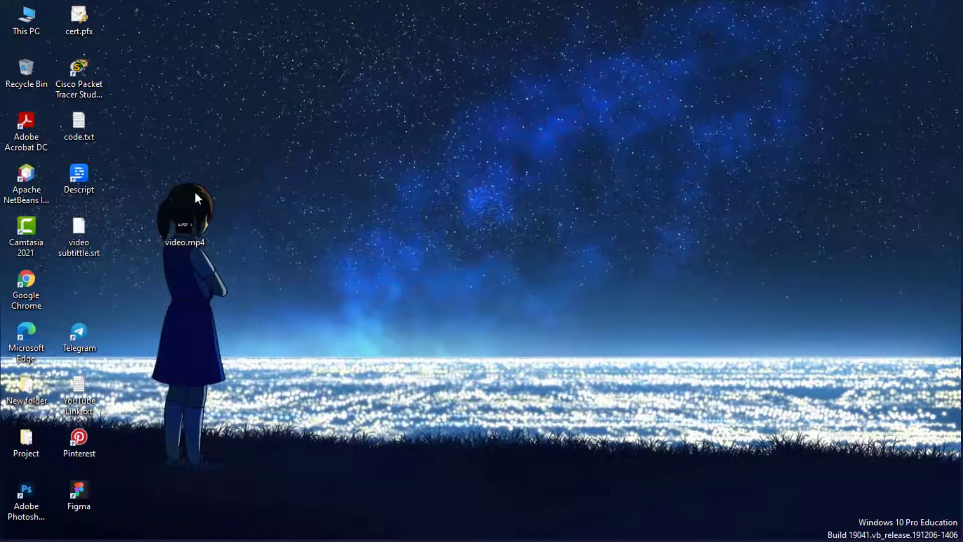
right_click(333, 216)
left_click(369, 257)
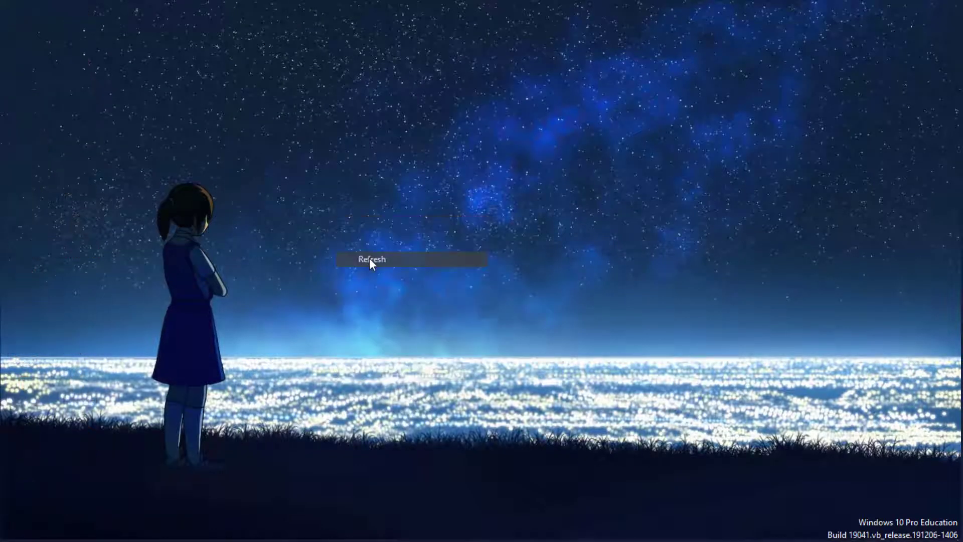
Try to open video subtittle.srt from the desktop, dismiss the app choice, and place the file beneath video.mp4
left_click_drag(73, 245, 328, 200)
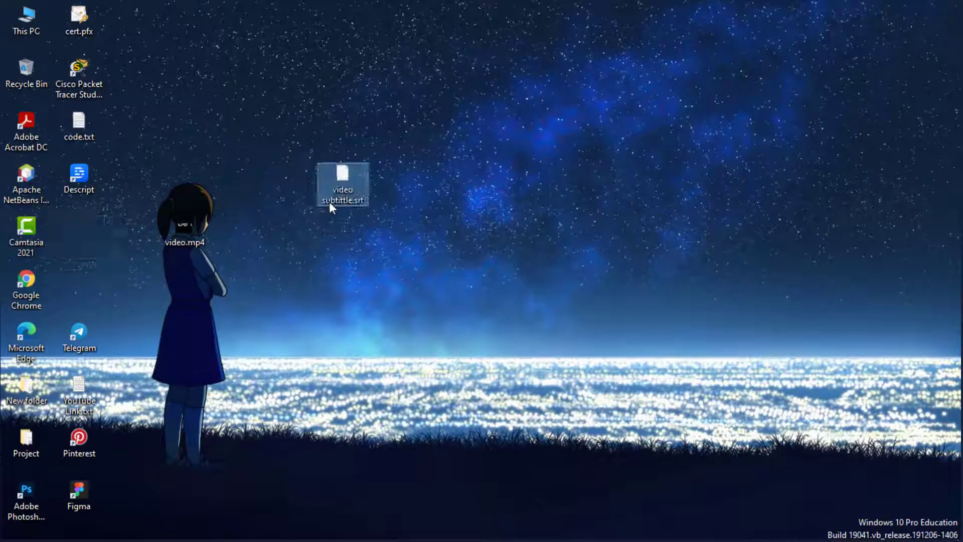
double_click(350, 186)
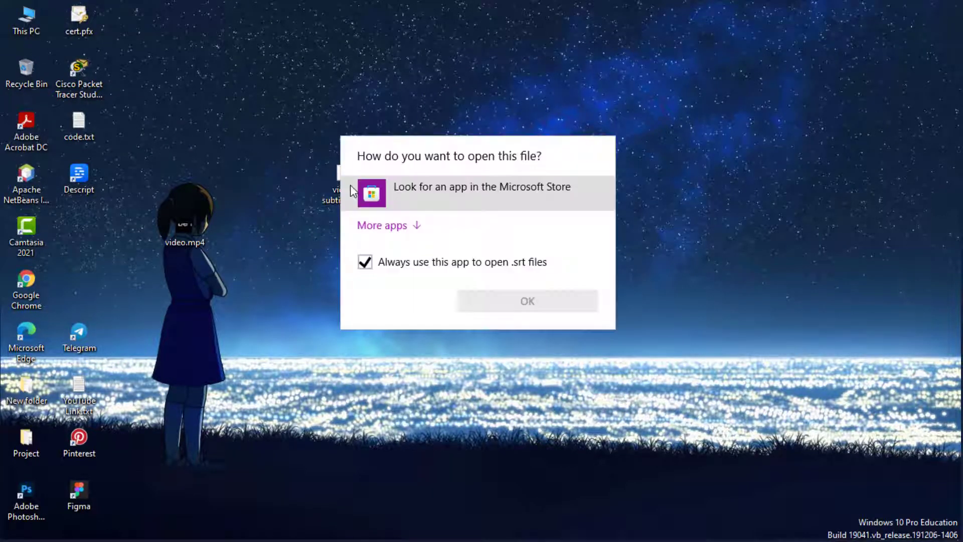
left_click(654, 200)
left_click_drag(343, 181, 194, 350)
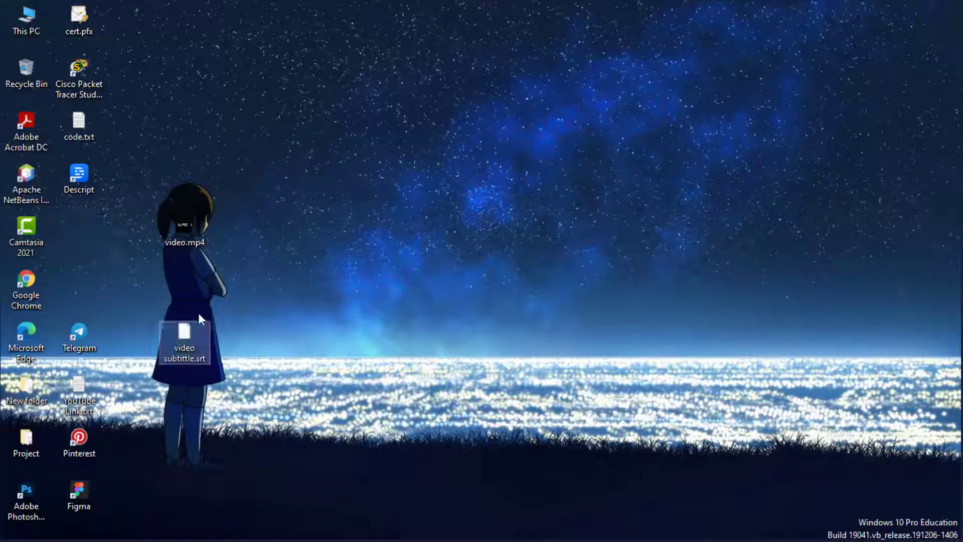
Play video.mp4 in VLC with video subtittle.srt loaded, check the subtitles in the maximized player, and close it
left_click_drag(185, 232, 173, 217)
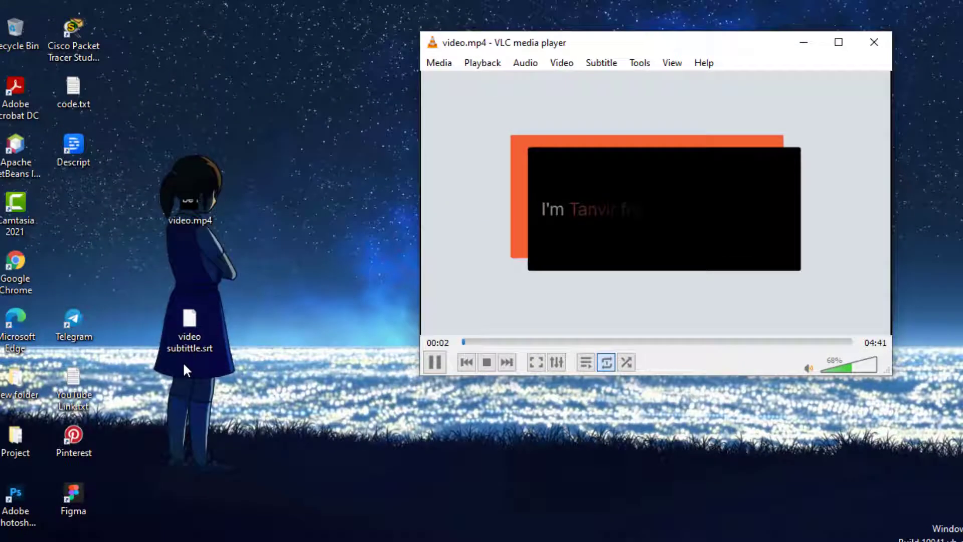
left_click_drag(183, 361, 526, 272)
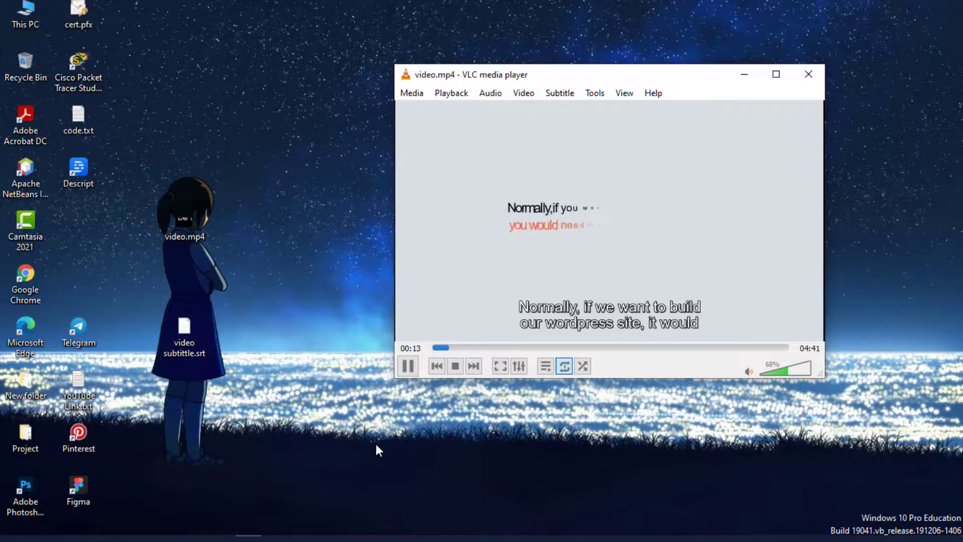
left_click(776, 74)
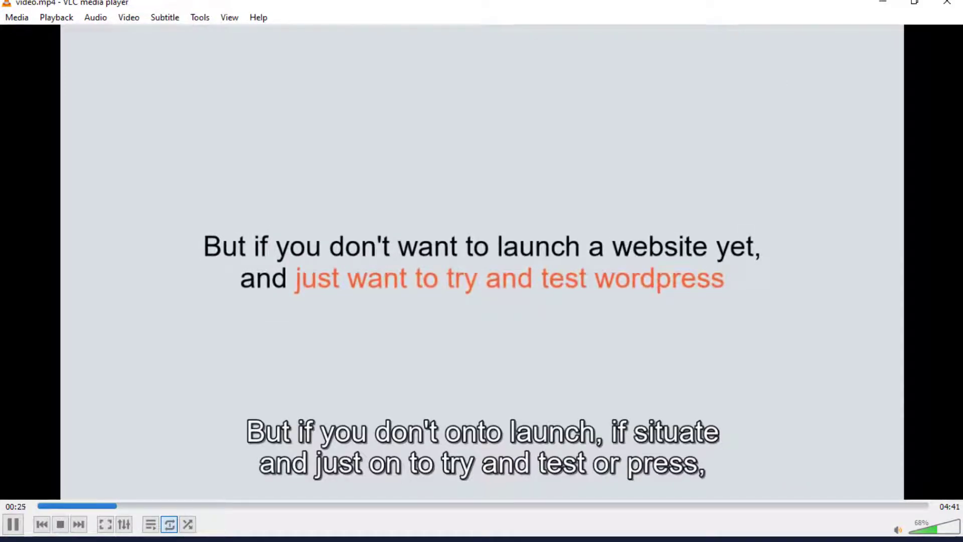
left_click(934, 2)
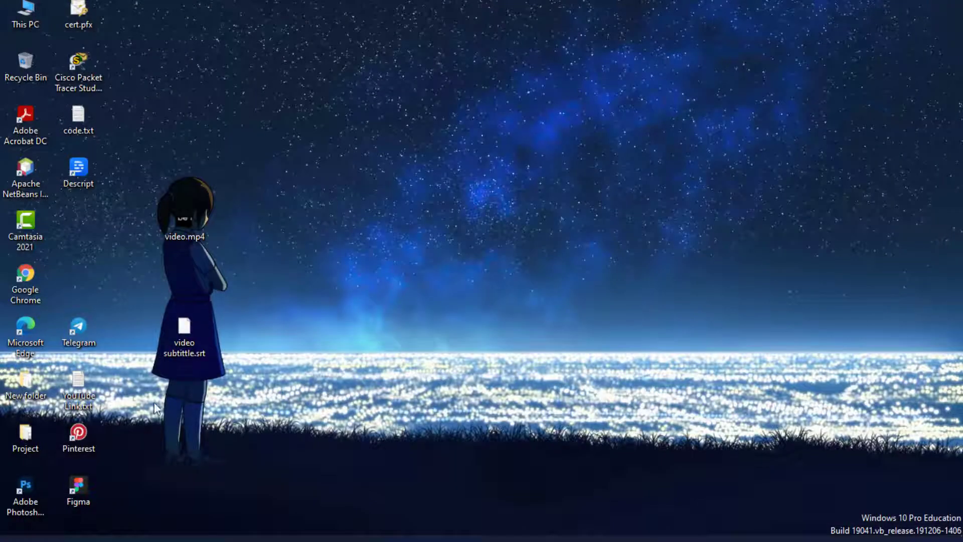
Switch to Chrome and open the channel content page of YouTube Studio in a new tab
mouse_move(144, 533)
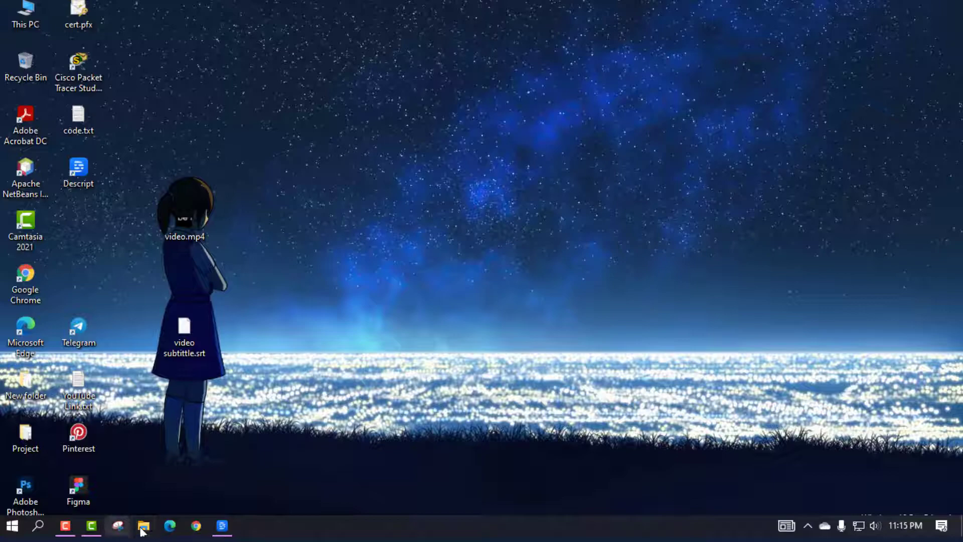
left_click(195, 525)
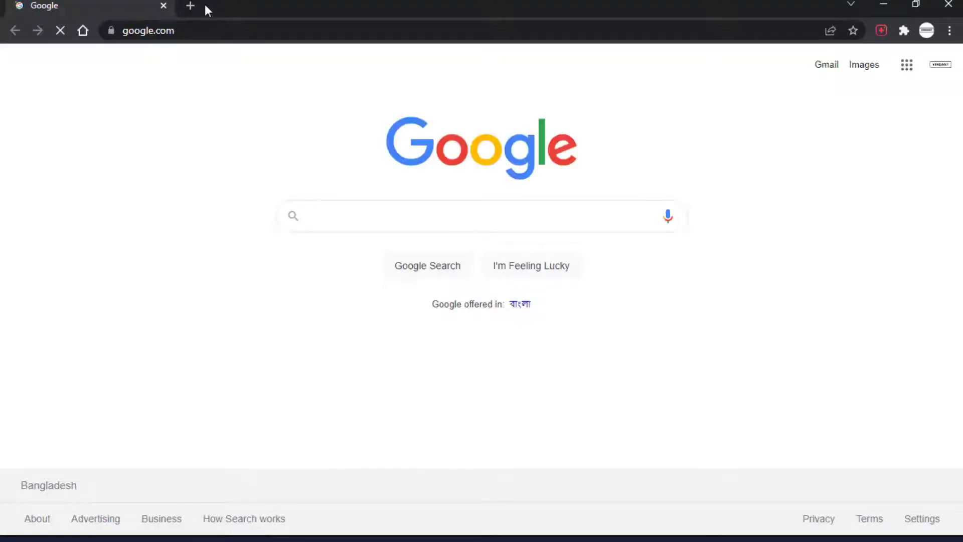
left_click(190, 8)
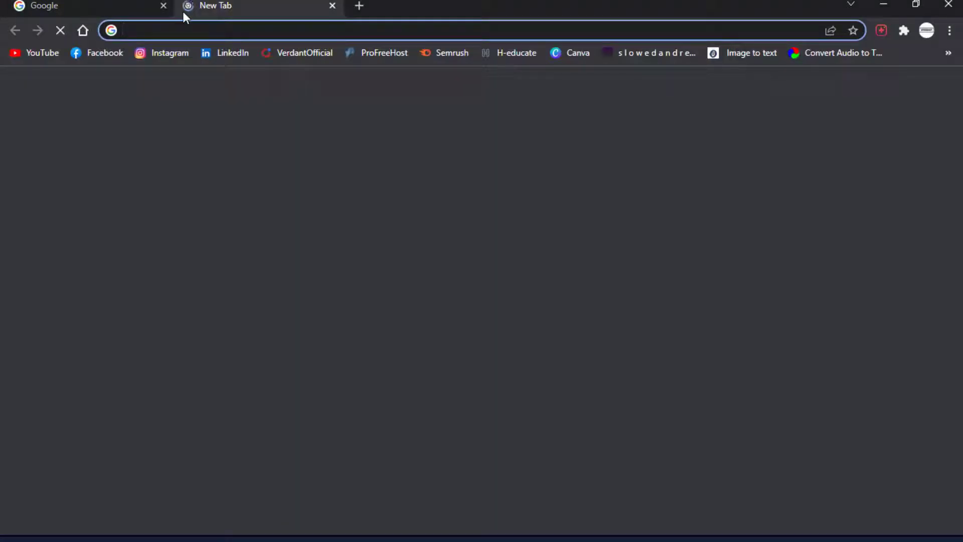
type("st")
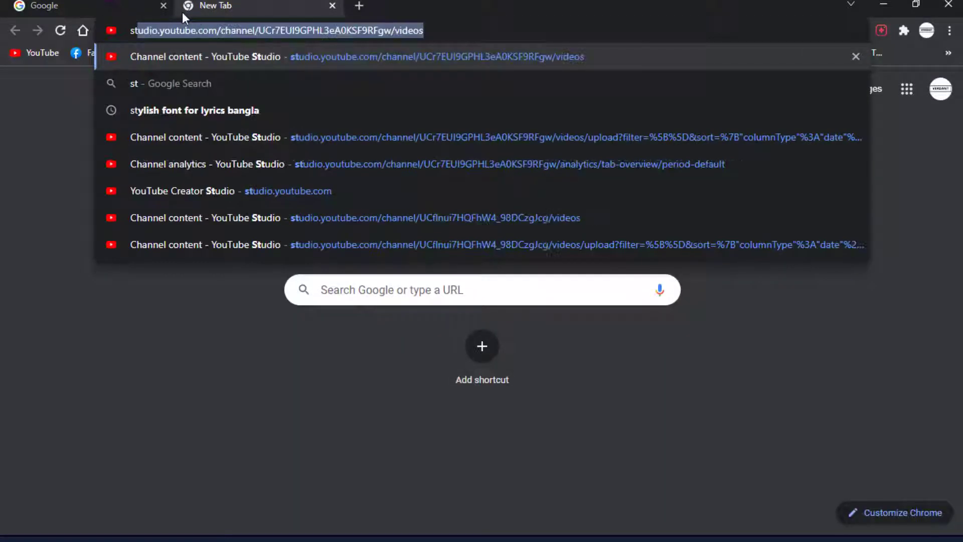
key("Return")
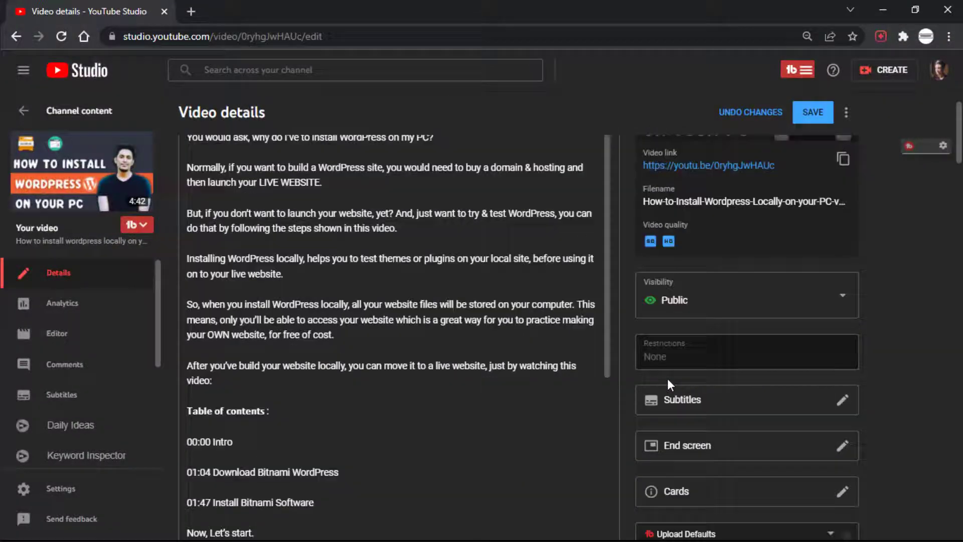
Open the subtitles page from the WordPress video's language and captions settings, discarding the unsaved changes to the video details
scroll(668, 384, "down", 15)
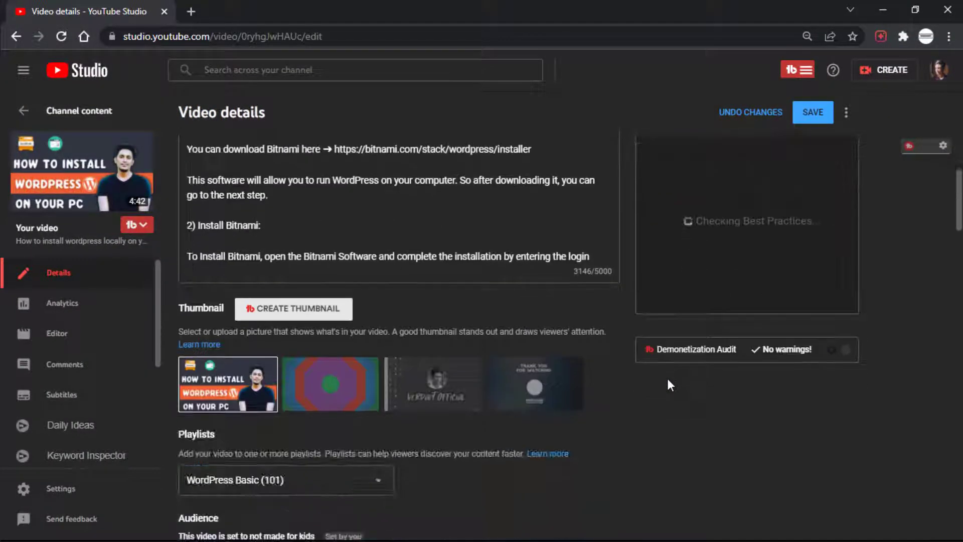
scroll(668, 384, "down", 6)
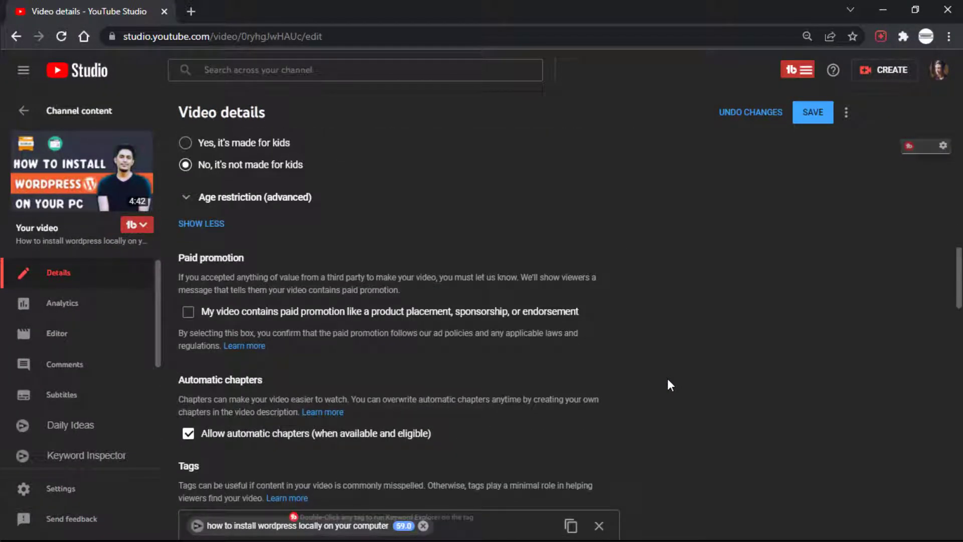
scroll(670, 384, "down", 8)
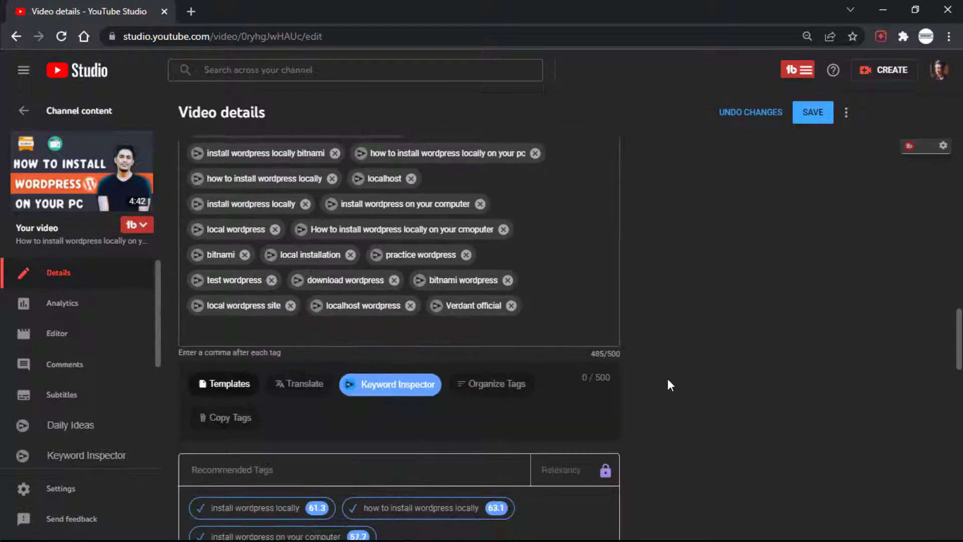
scroll(668, 380, "down", 10)
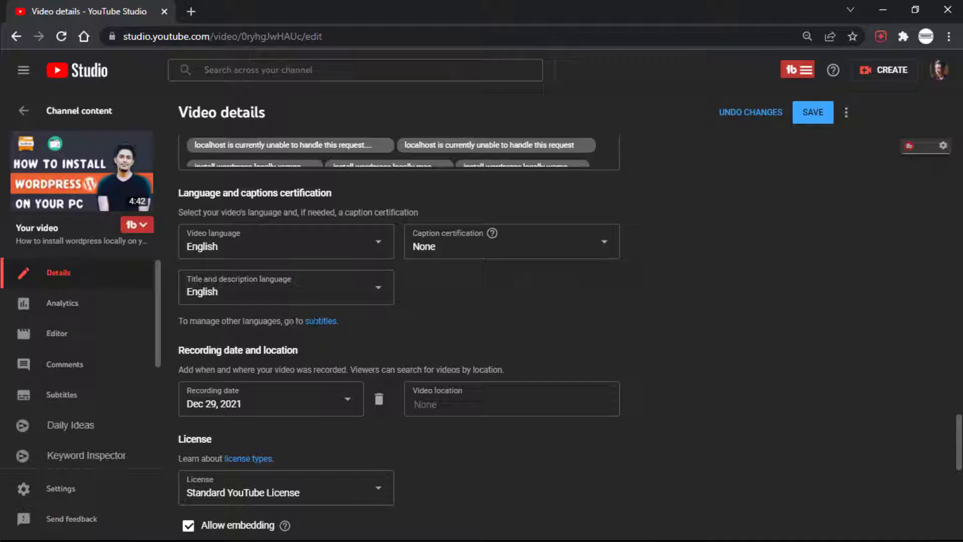
left_click(324, 323)
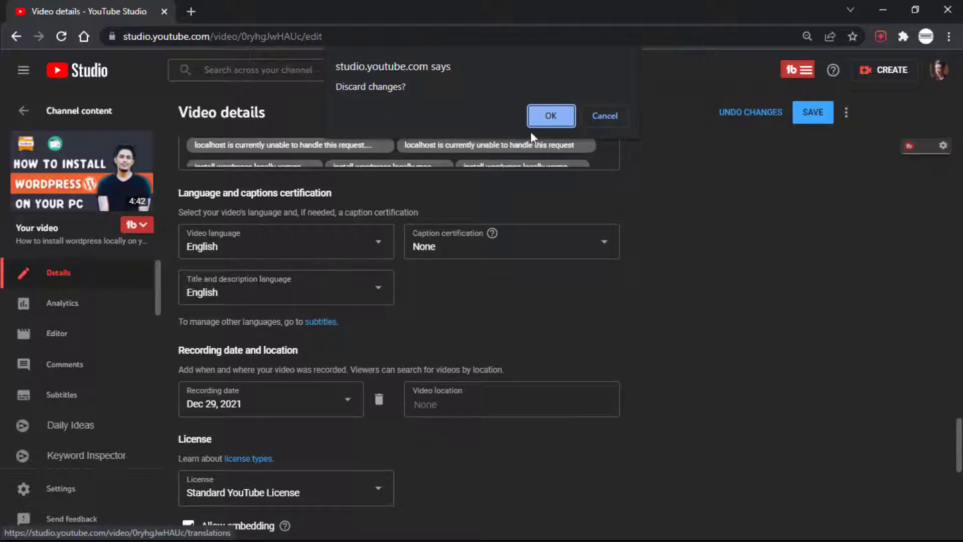
left_click(545, 121)
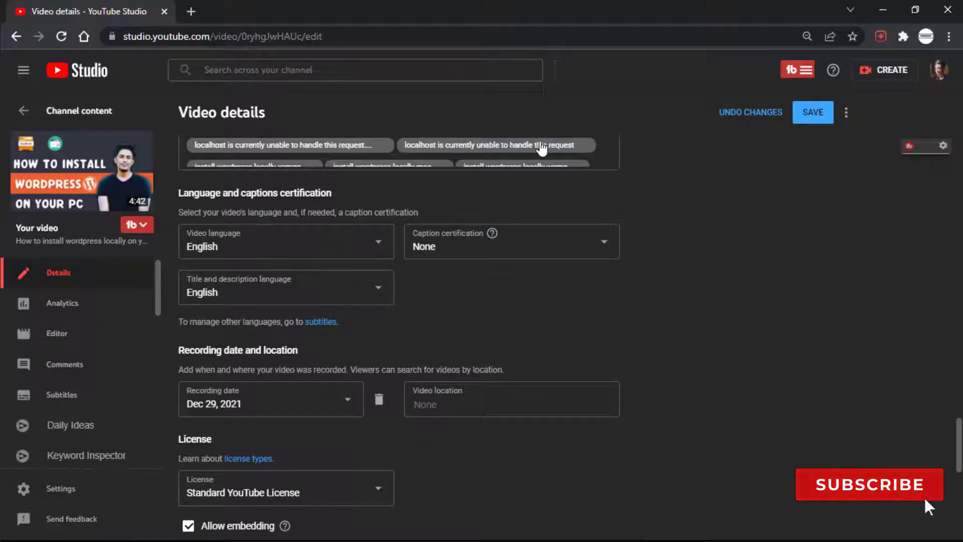
left_click(321, 323)
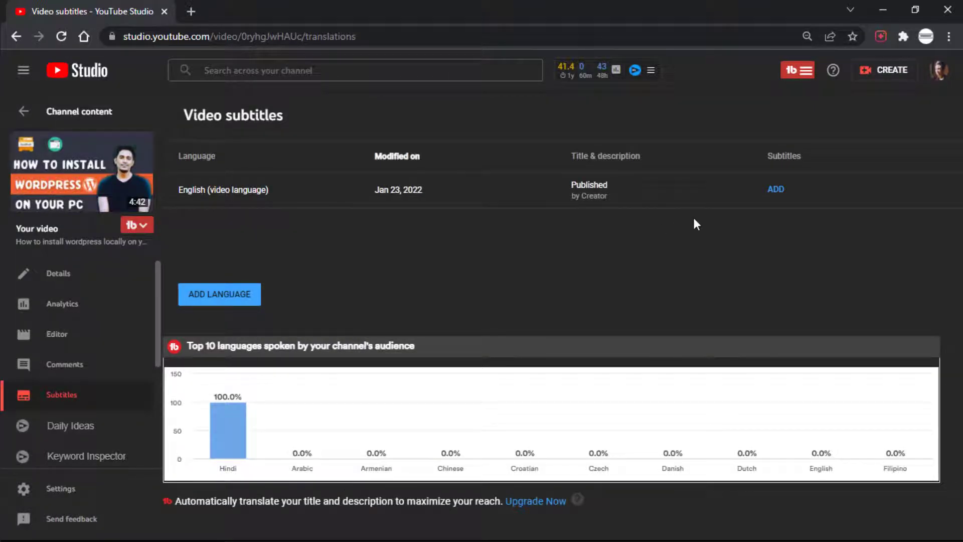
Add English subtitles by uploading video subtittle.srt from the Desktop as a file with timing
left_click(775, 191)
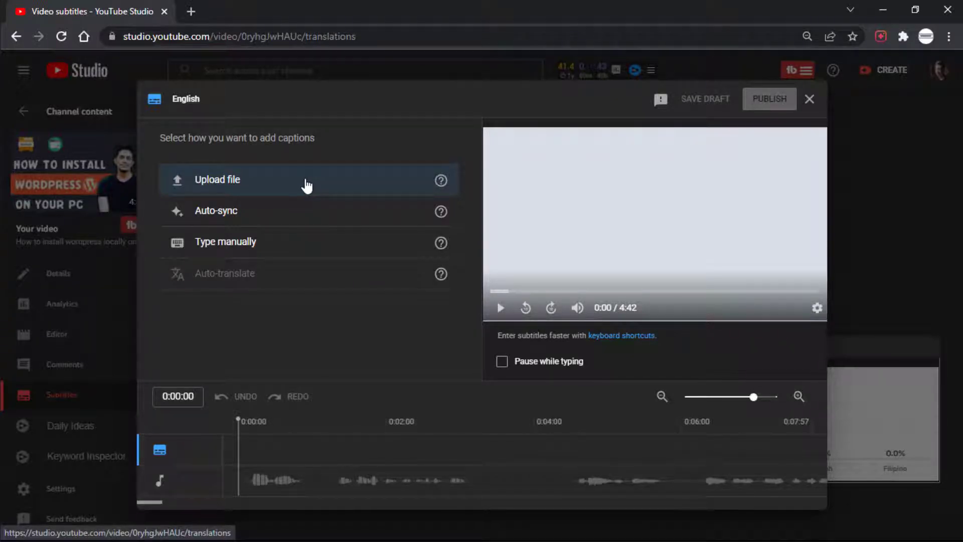
left_click(307, 186)
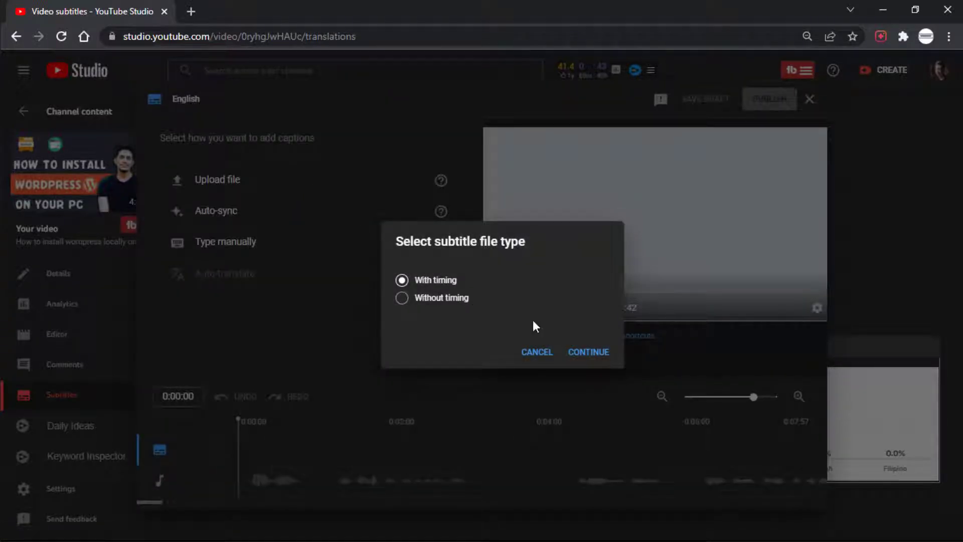
left_click(588, 352)
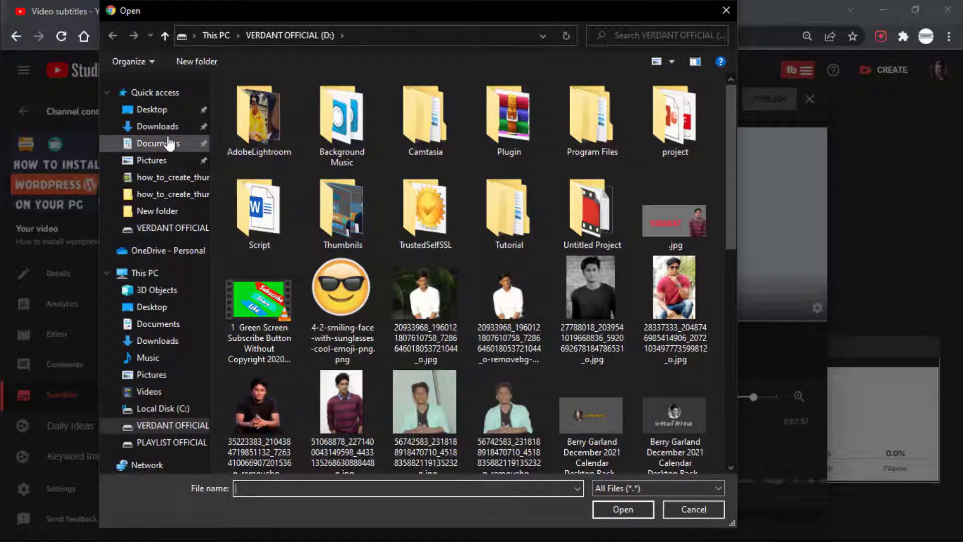
left_click(160, 115)
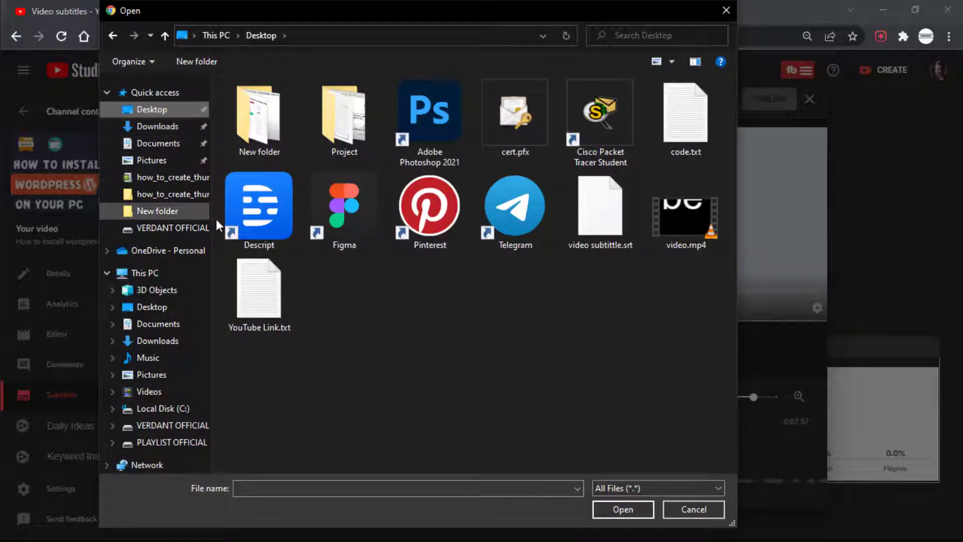
left_click(608, 223)
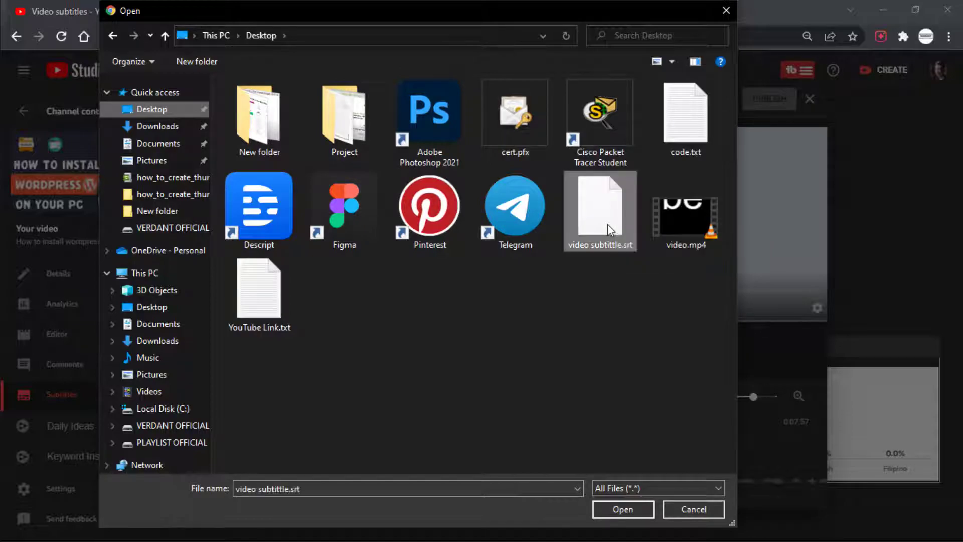
left_click(617, 506)
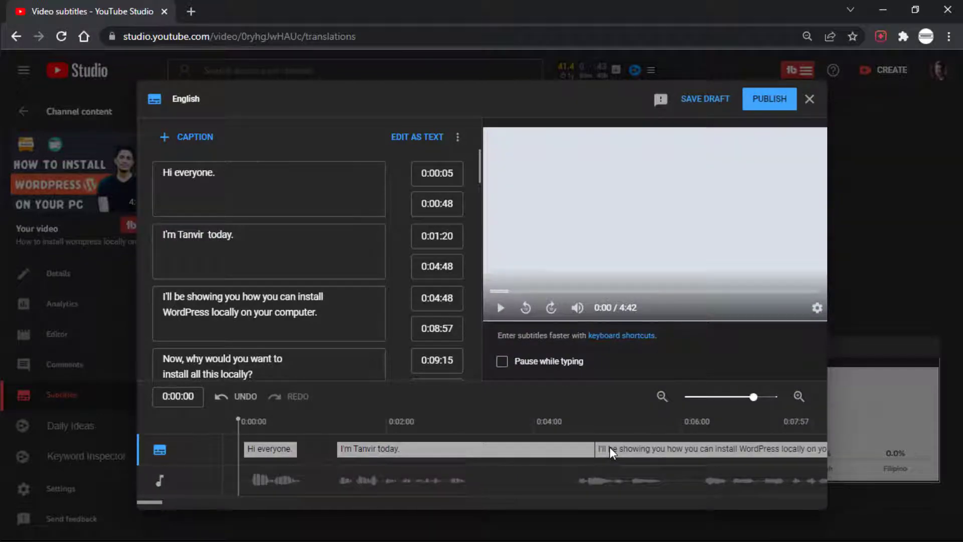
Play the video's opening with the uploaded captions and look through the caption list for text and timing
left_click(500, 307)
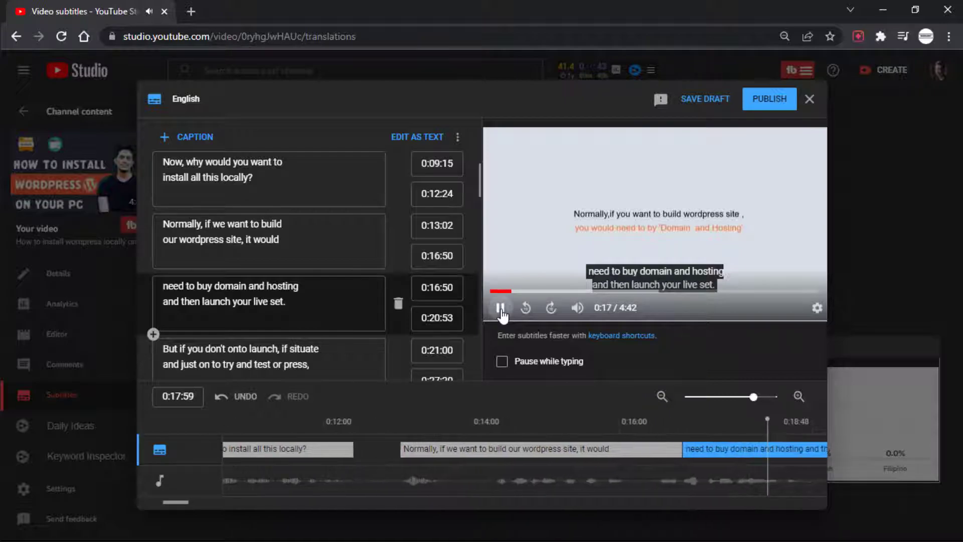
left_click(500, 308)
scroll(250, 280, "down", 10)
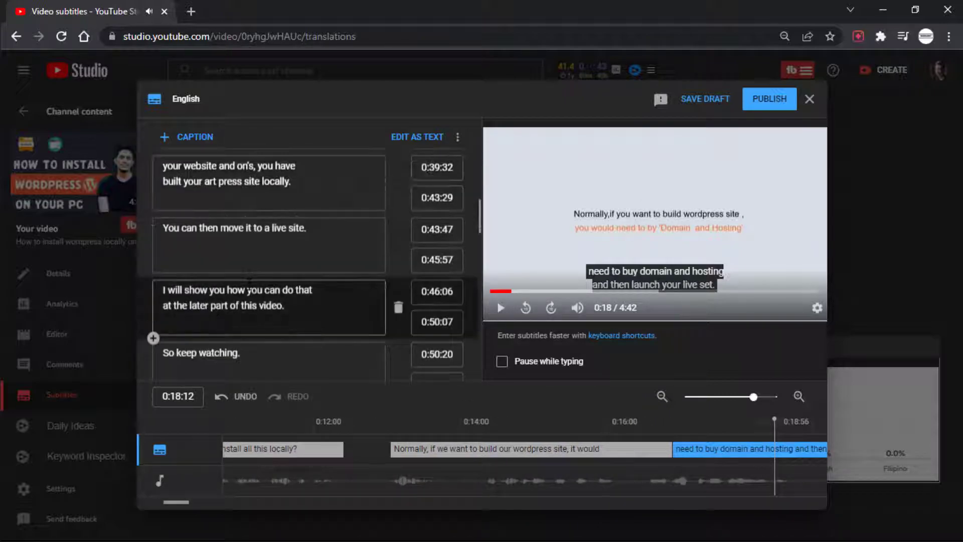
left_click(282, 307)
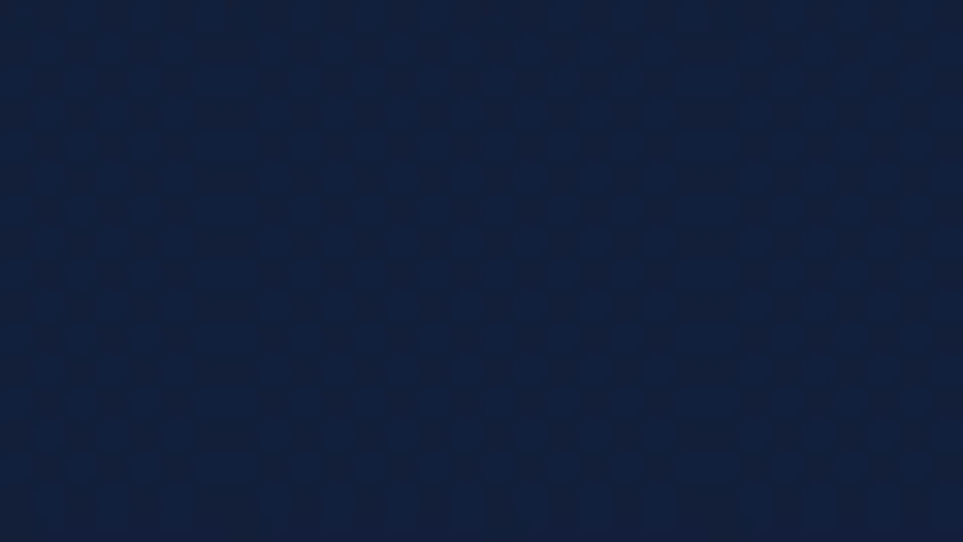